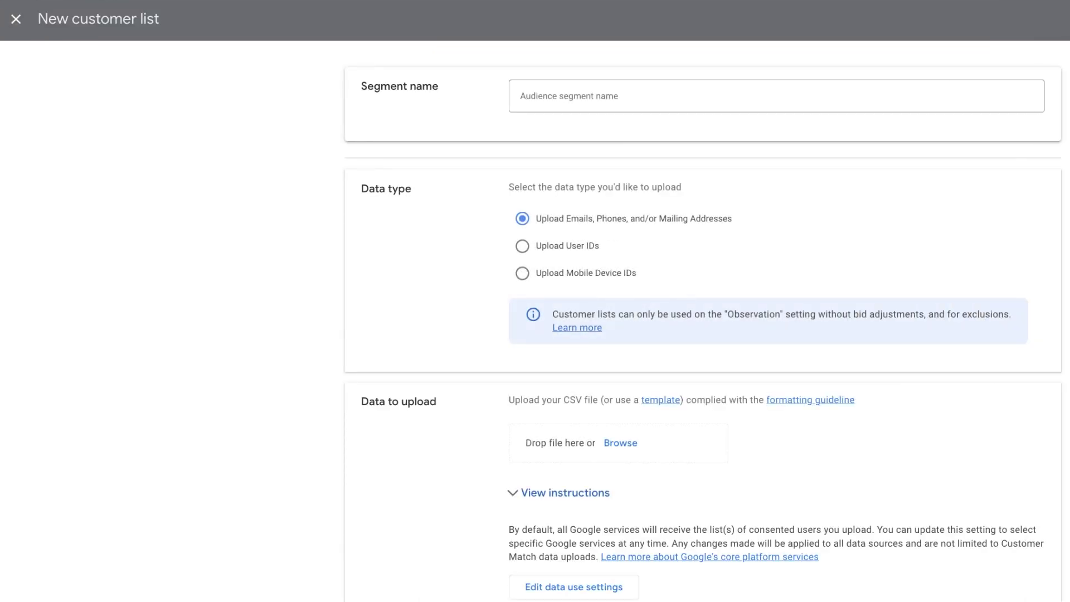
scroll(703, 335, "down", 5)
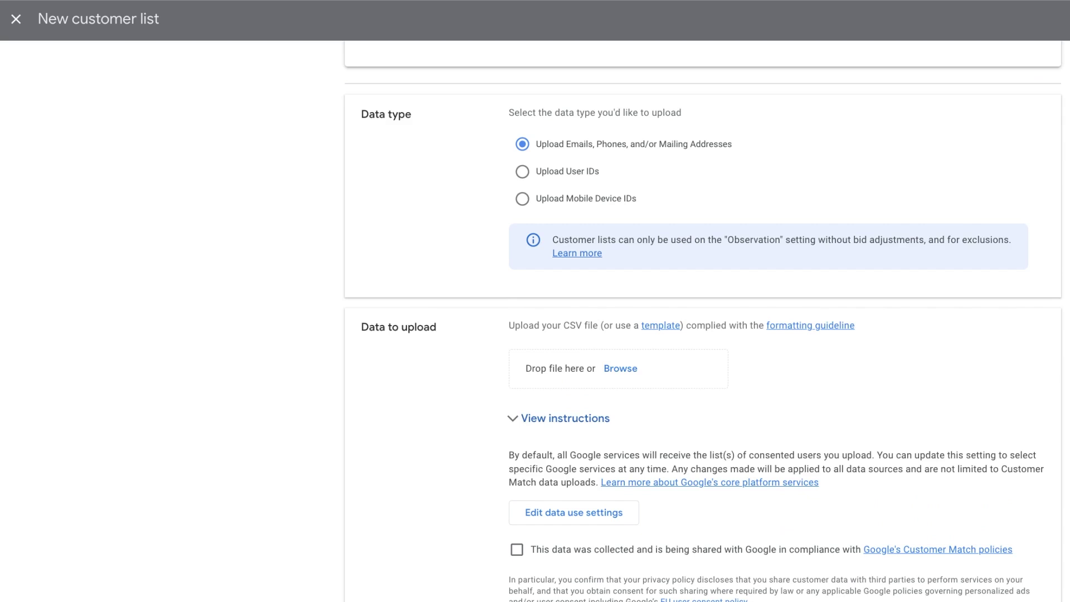